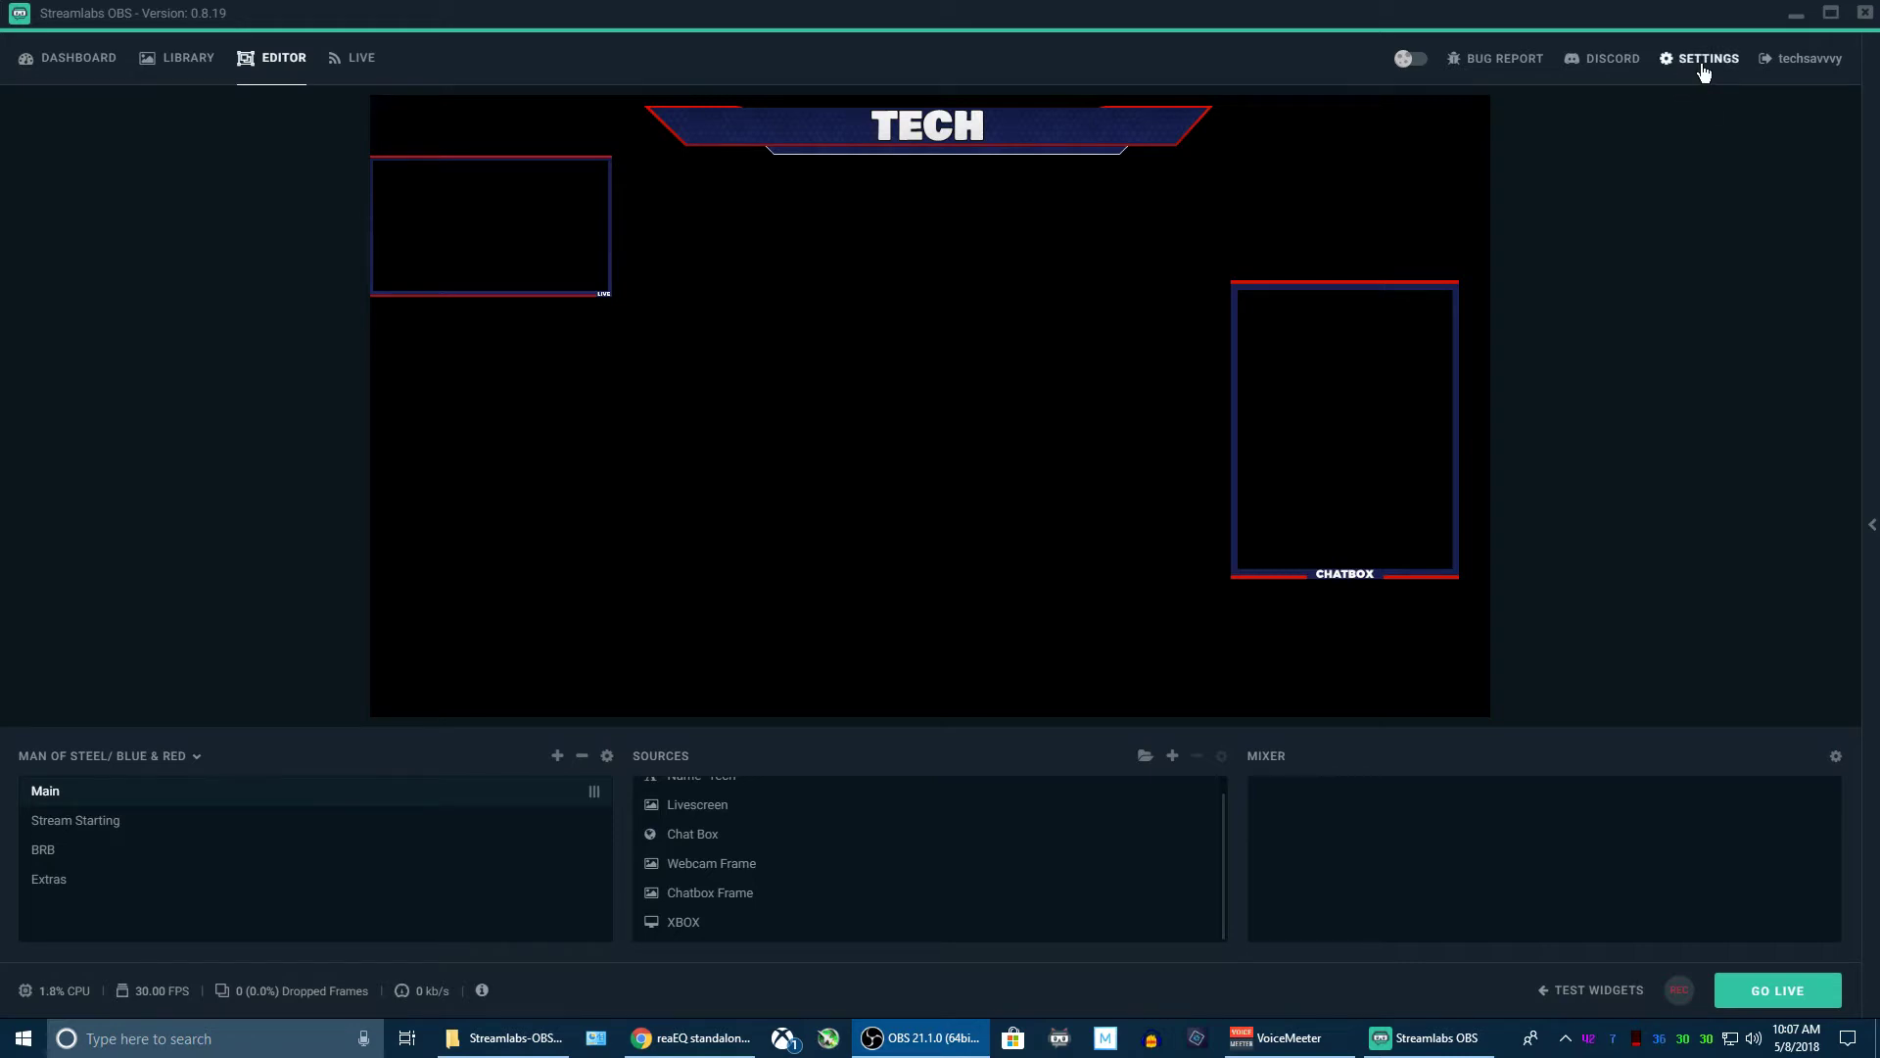
# - Open the Streamlabs OBS Settings window from the top bar
pyautogui.click(1703, 73)
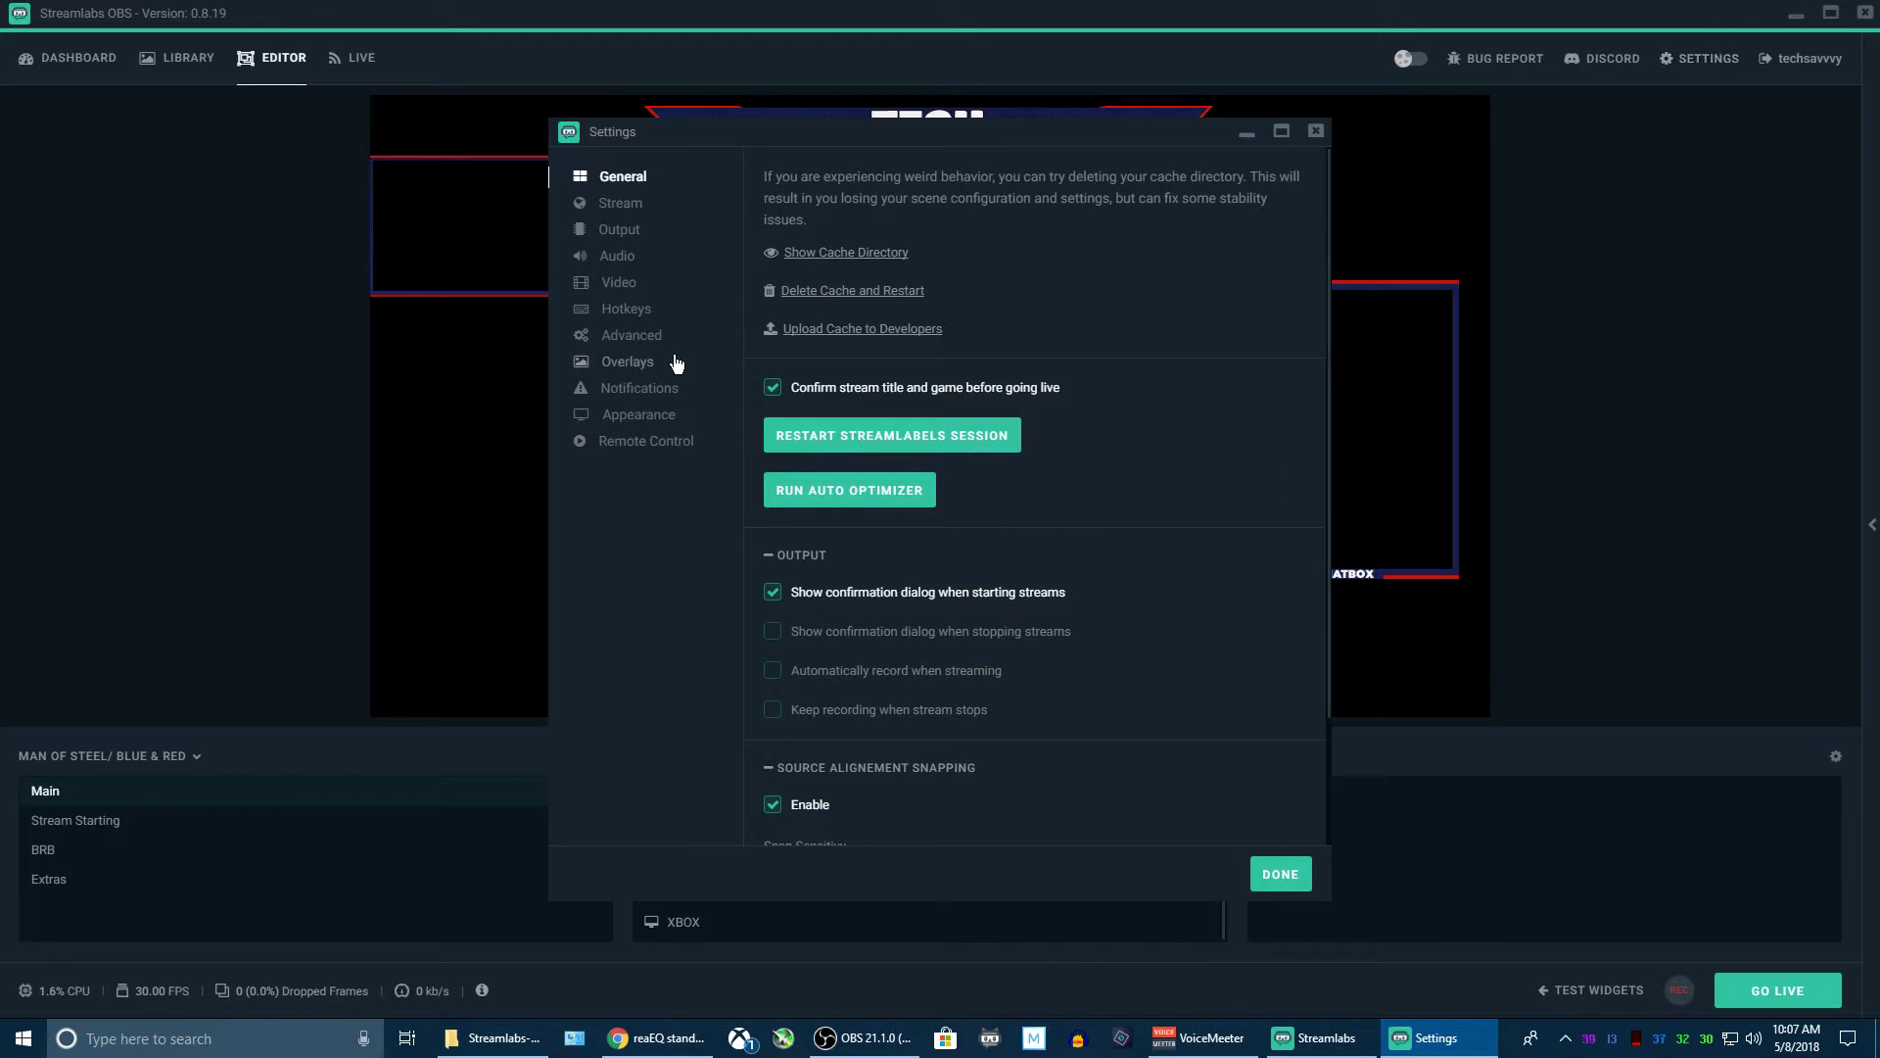
# - Show the Remote Control page with its Android pairing QR code
pyautogui.click(649, 446)
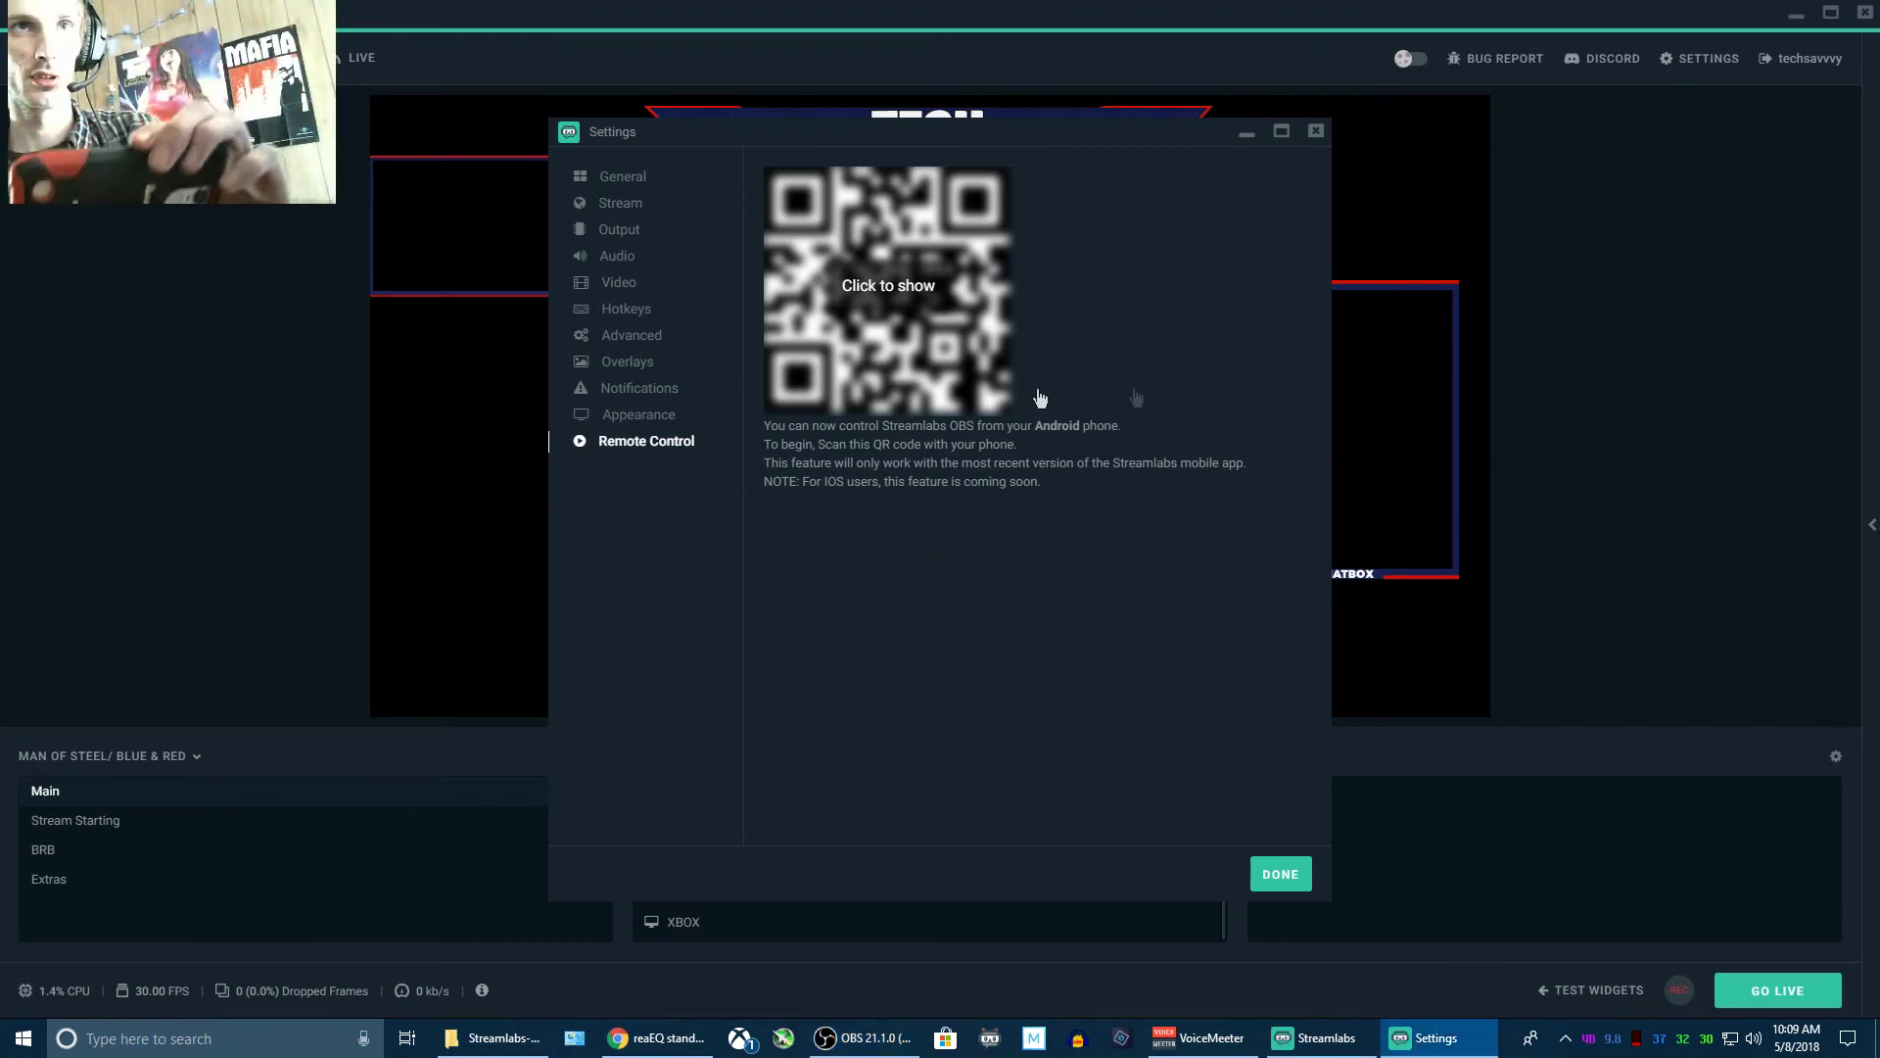
# - Unblur the pairing QR code for the phone to scan, then close Settings with Done
pyautogui.click(921, 300)
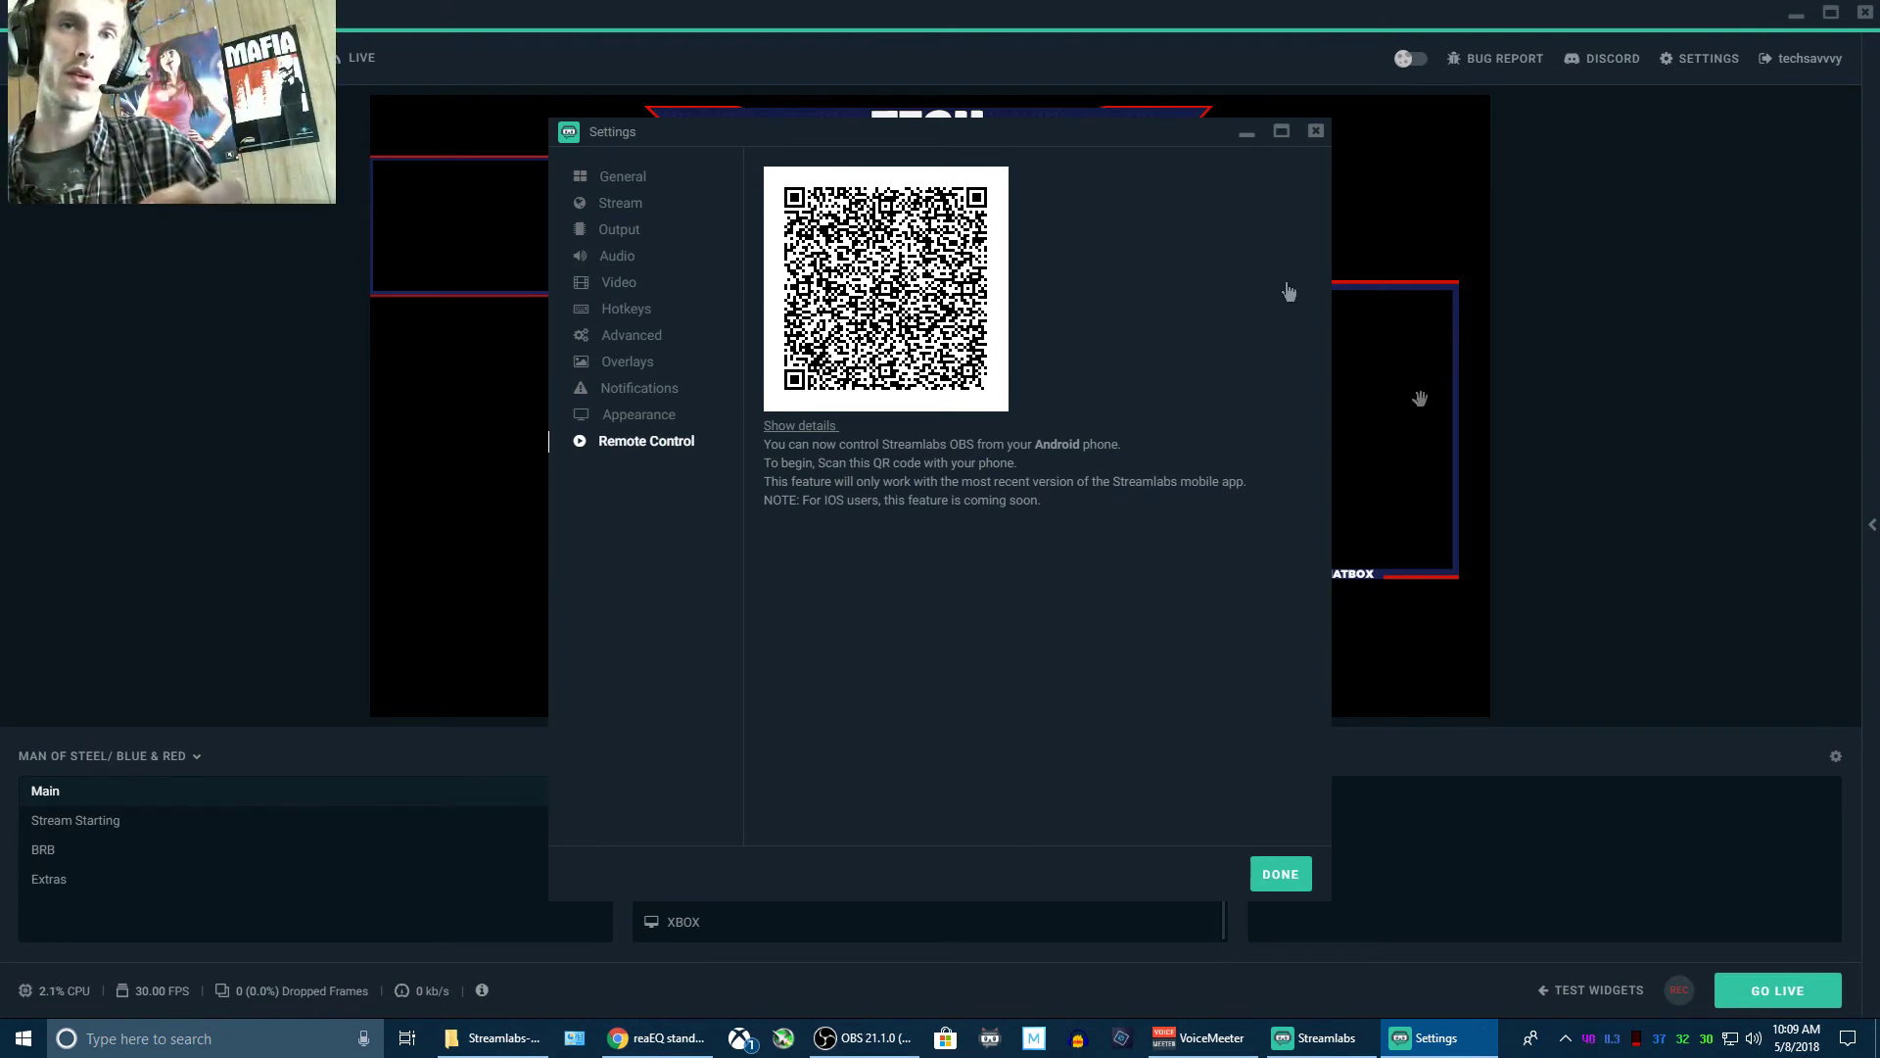
pyautogui.click(1275, 880)
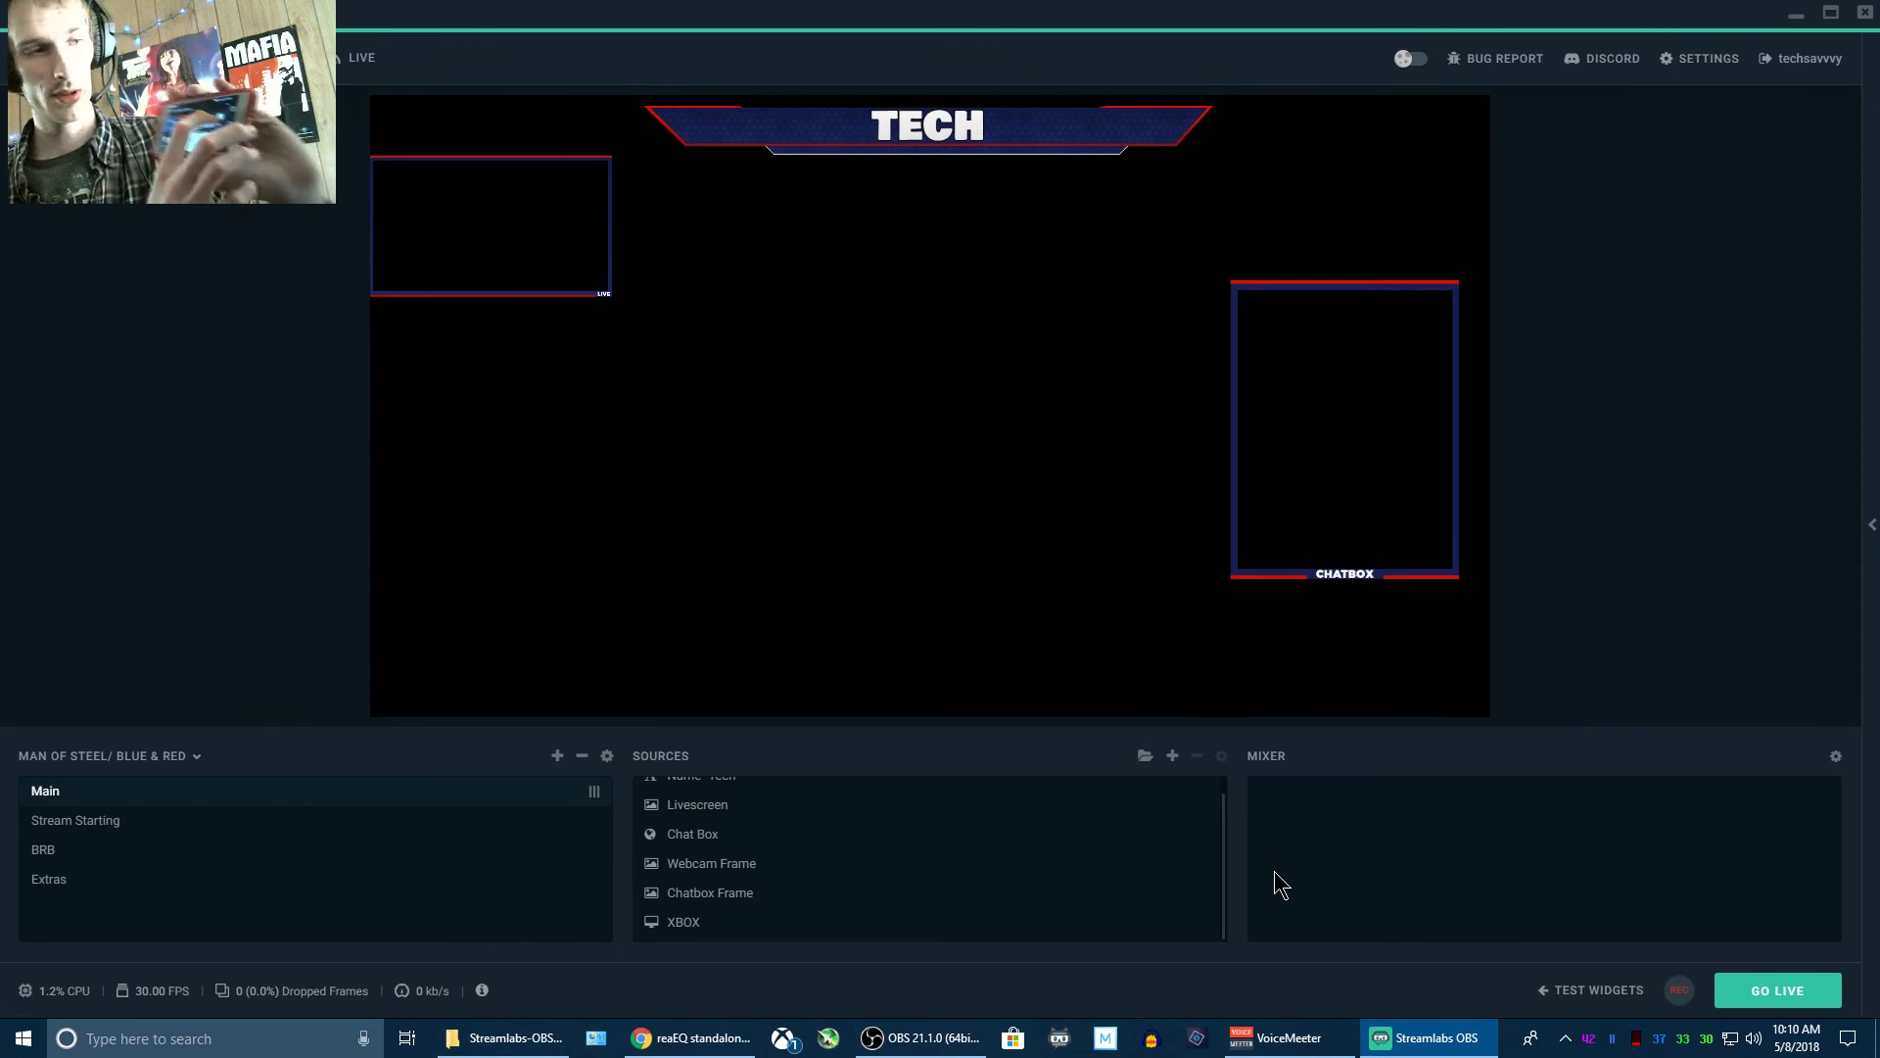
pyautogui.press('F3')
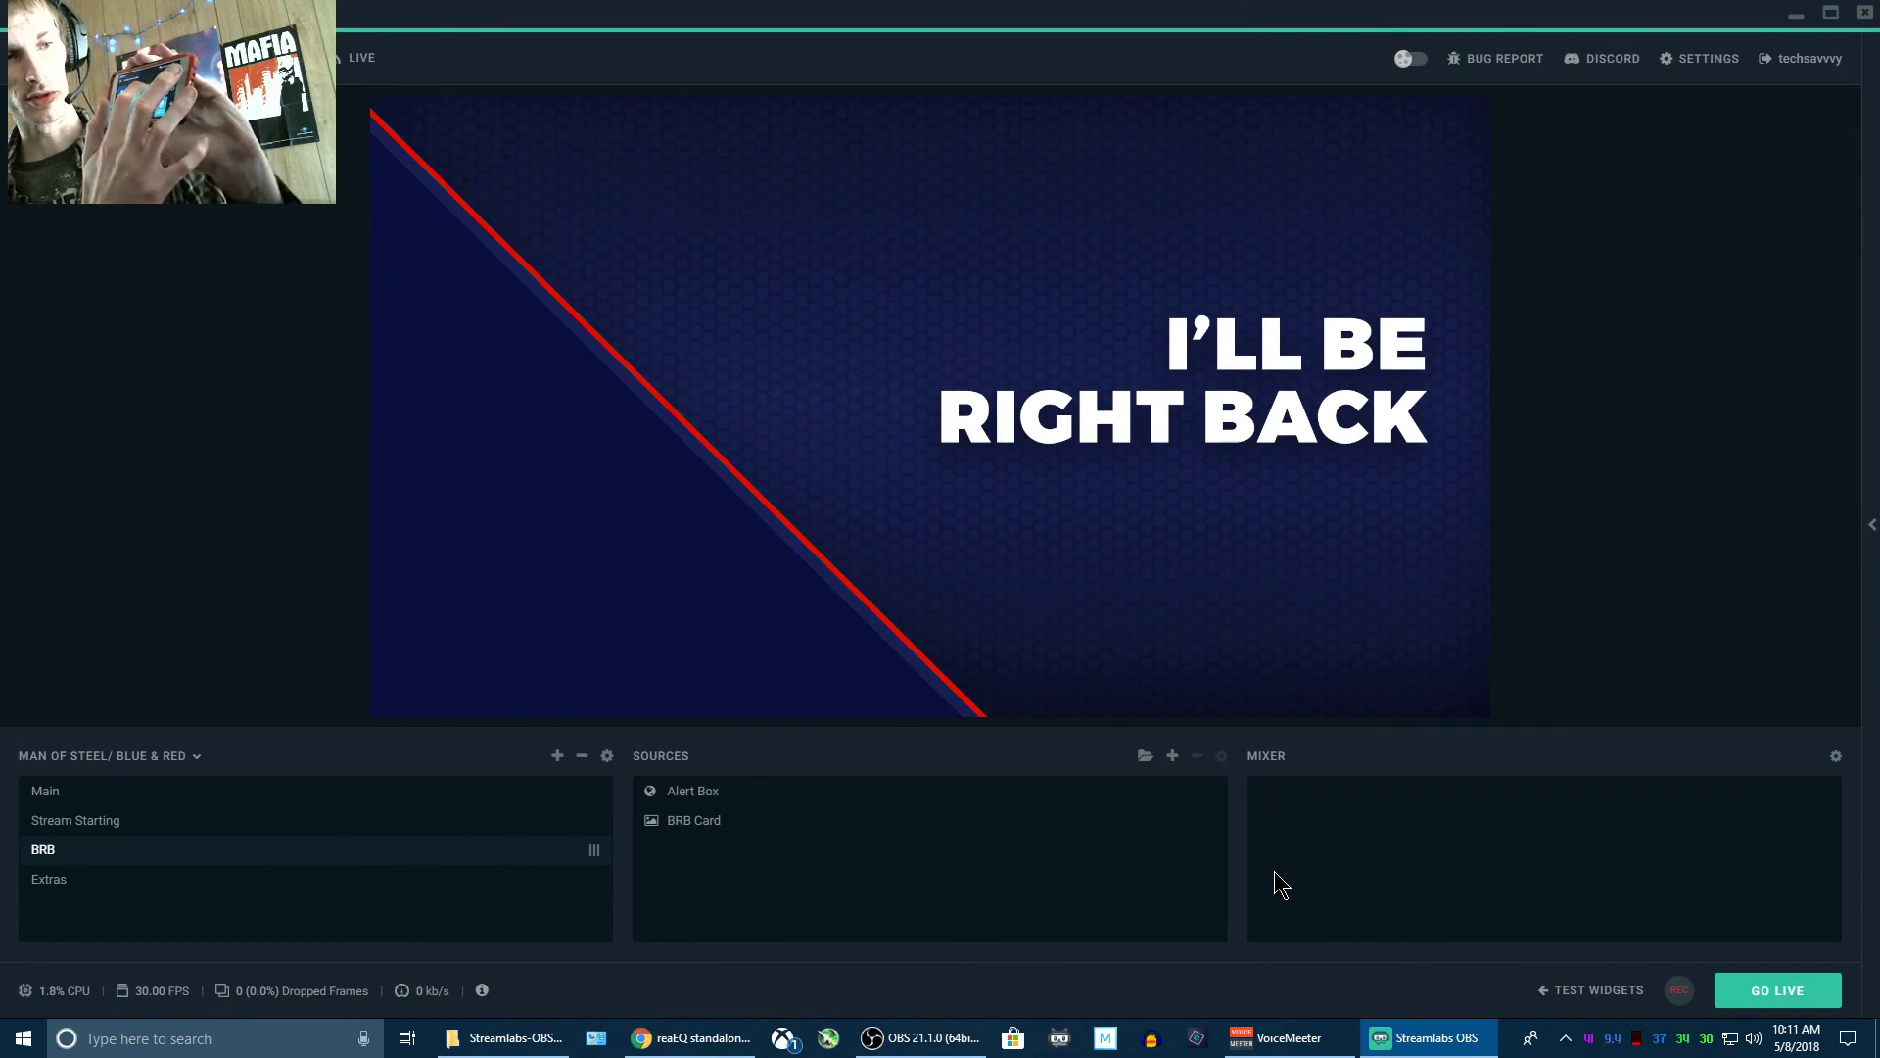
pyautogui.press('F2')
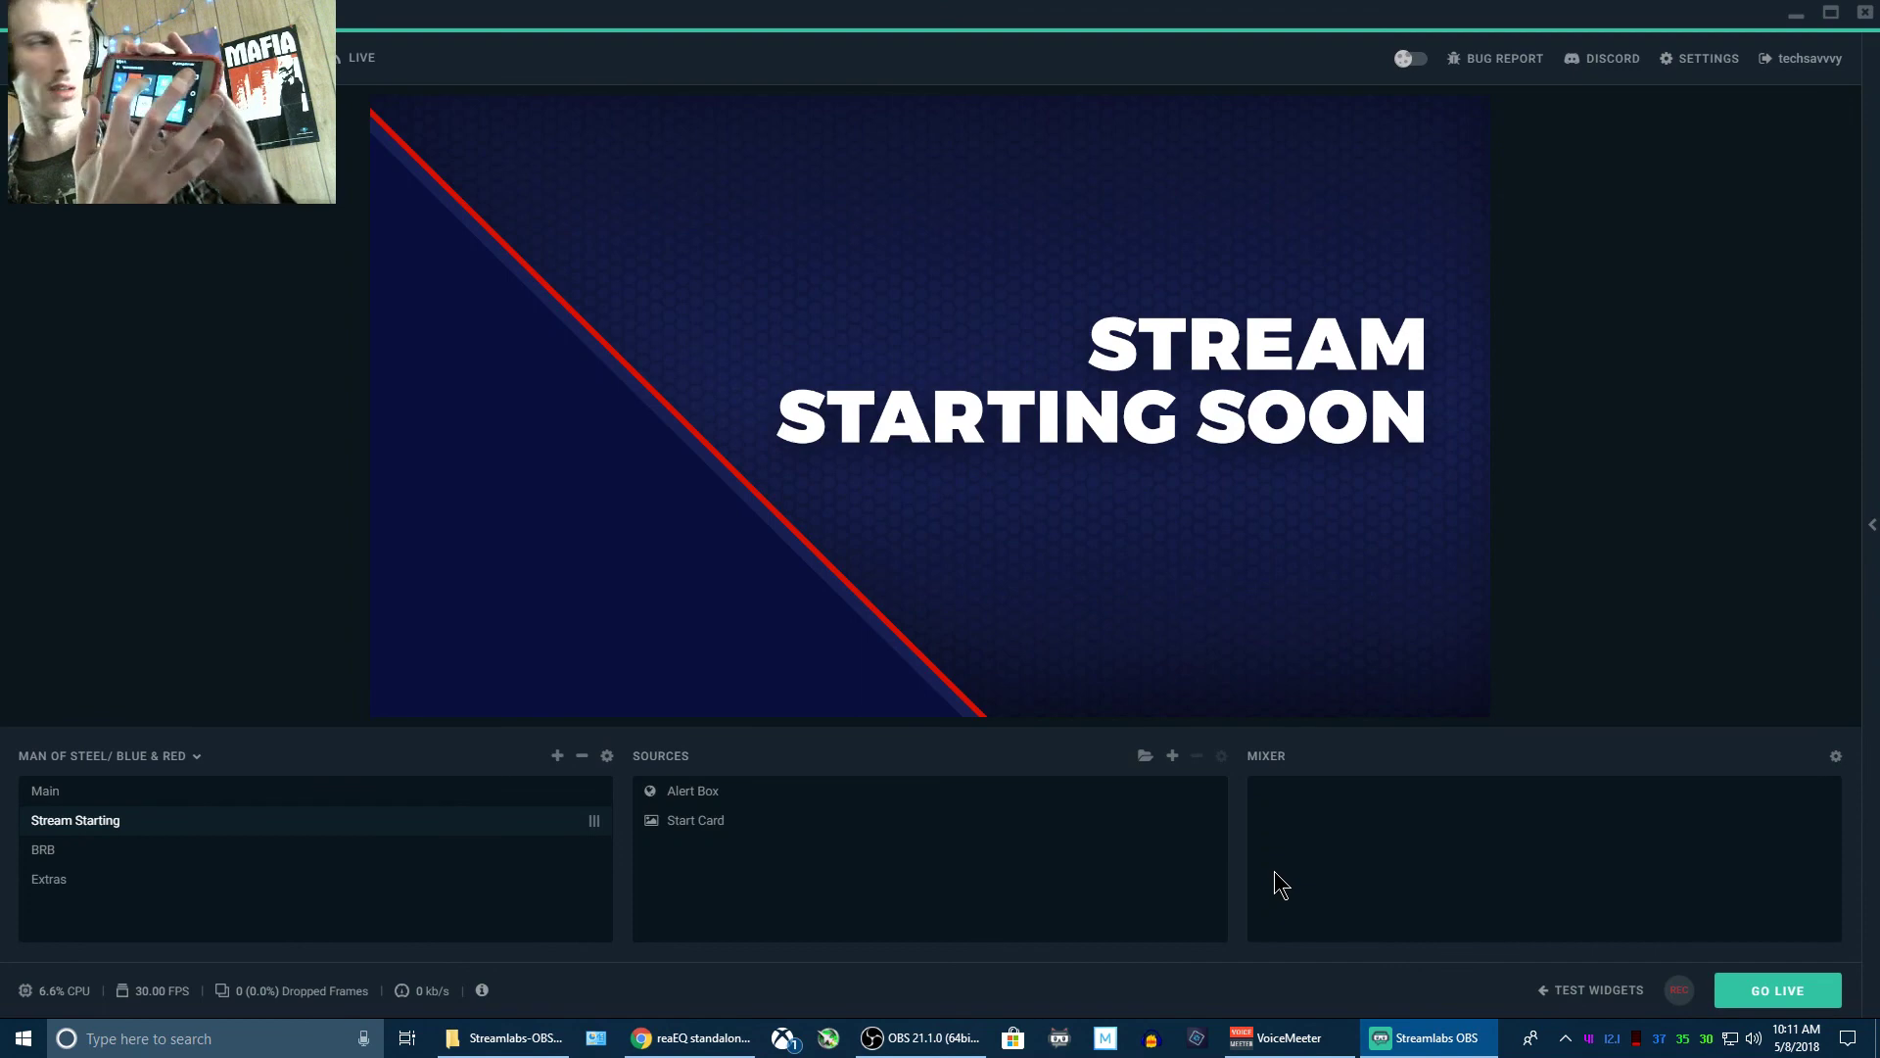
pyautogui.press('F1')
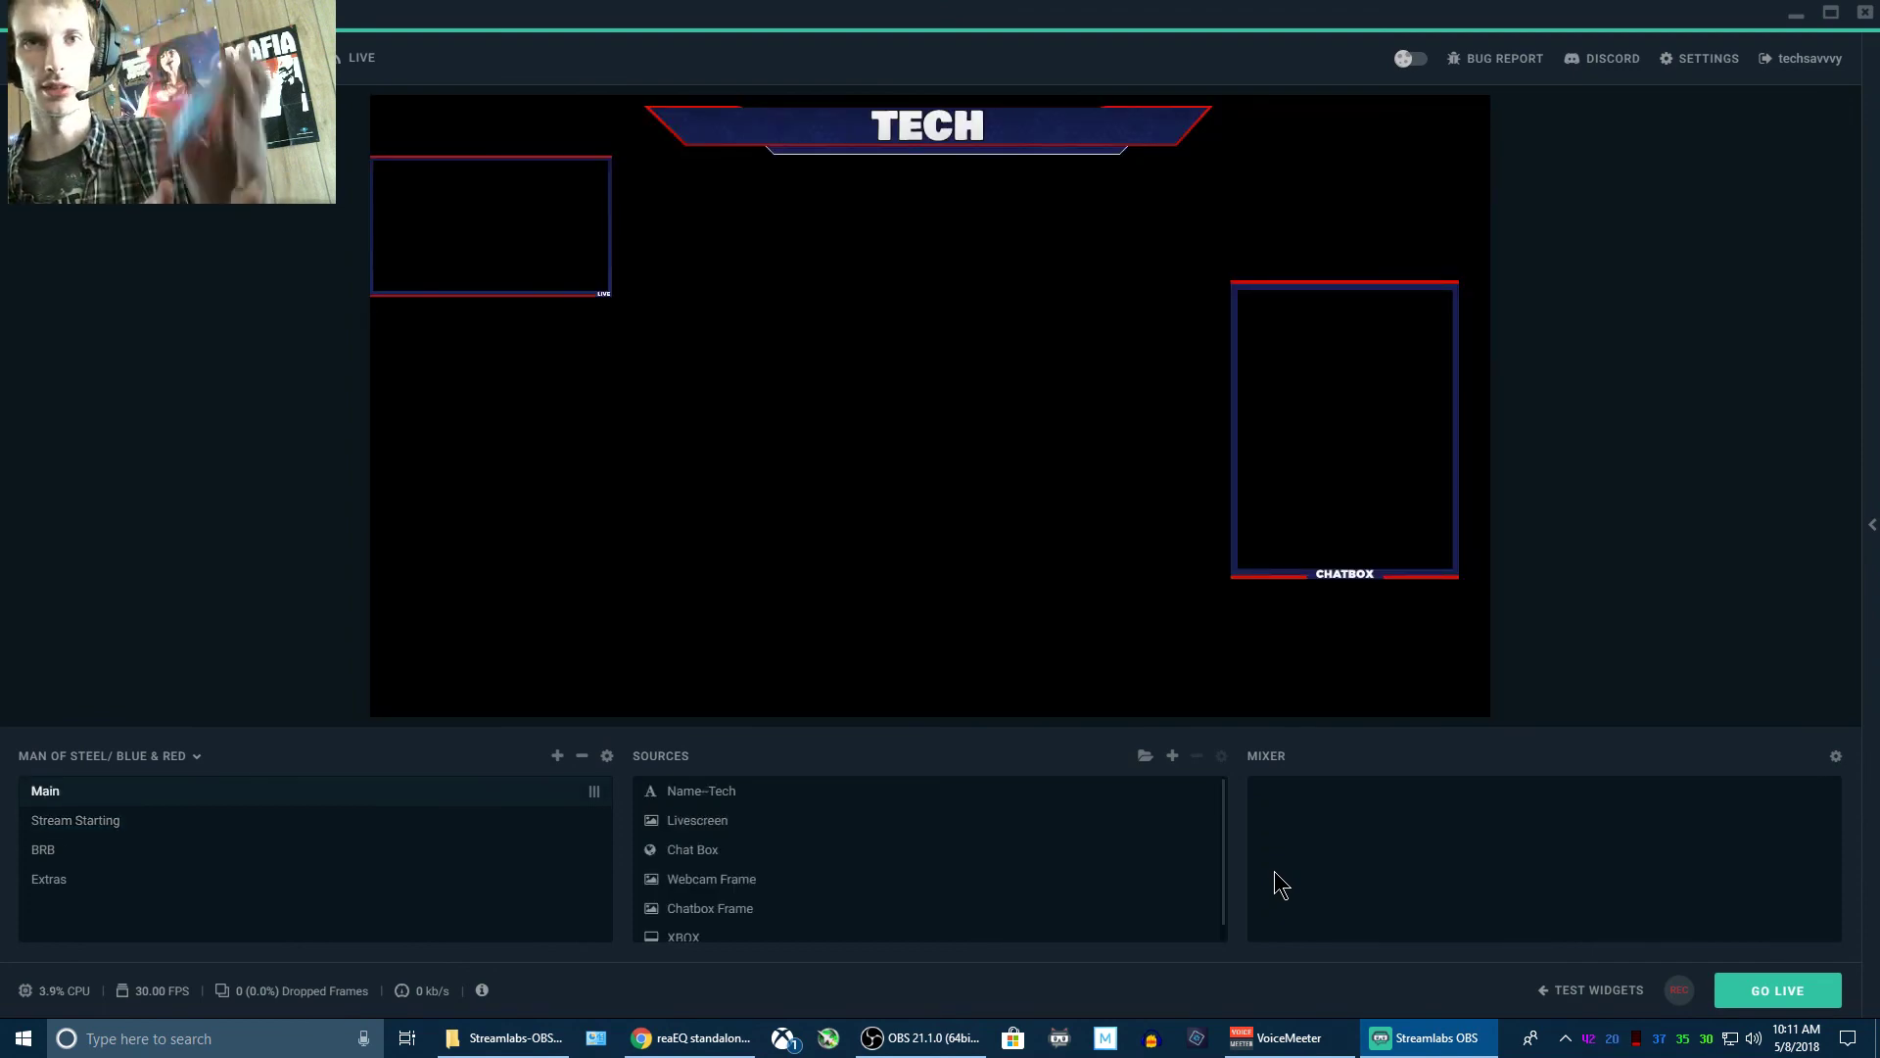